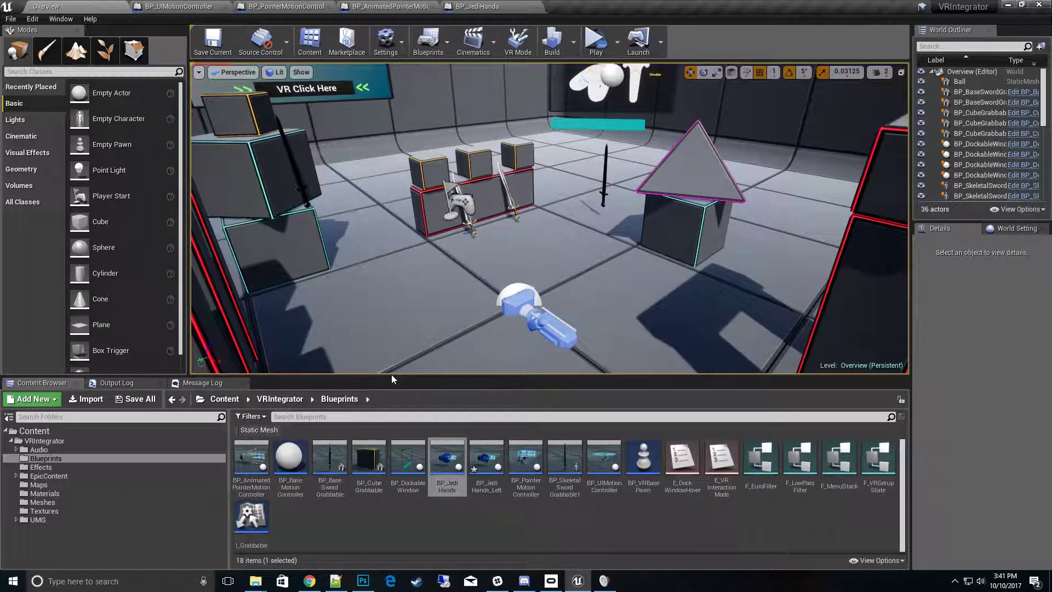
Enlarge the Content Browser area and filter the BP_UIMotionController class defaults by "optio"
{"action": "left_click_drag", "start_coordinate": [391, 374], "coordinate": [396, 354]}
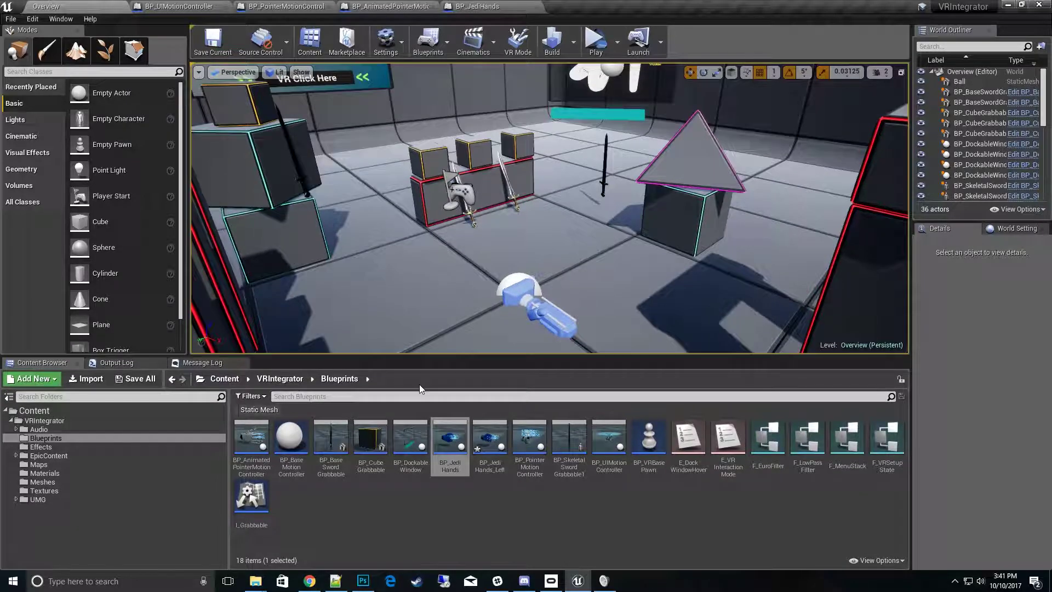
{"action": "left_click", "coordinate": [252, 441]}
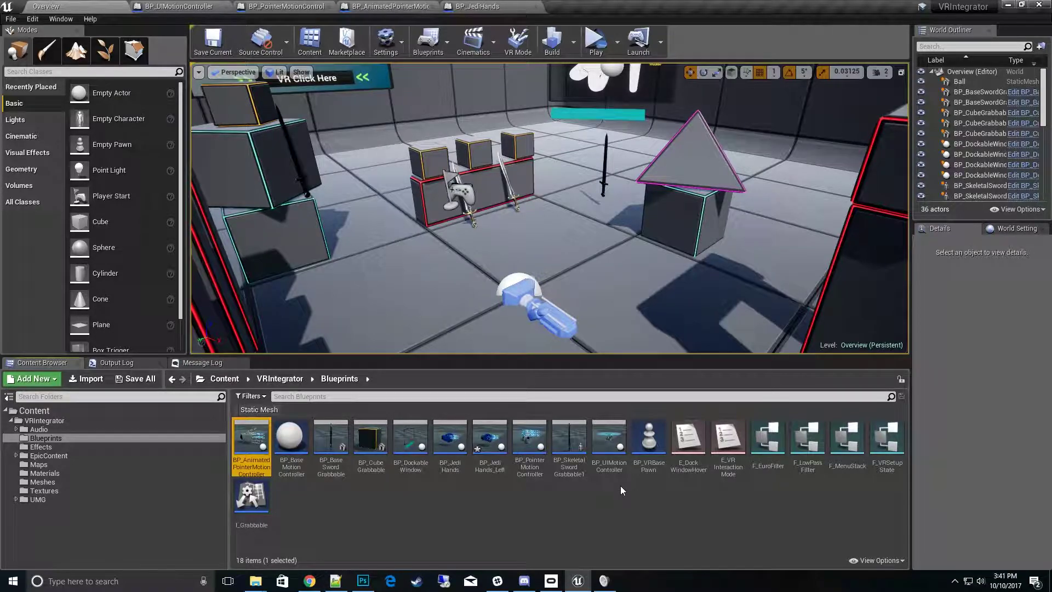
{"action": "left_click", "coordinate": [184, 6]}
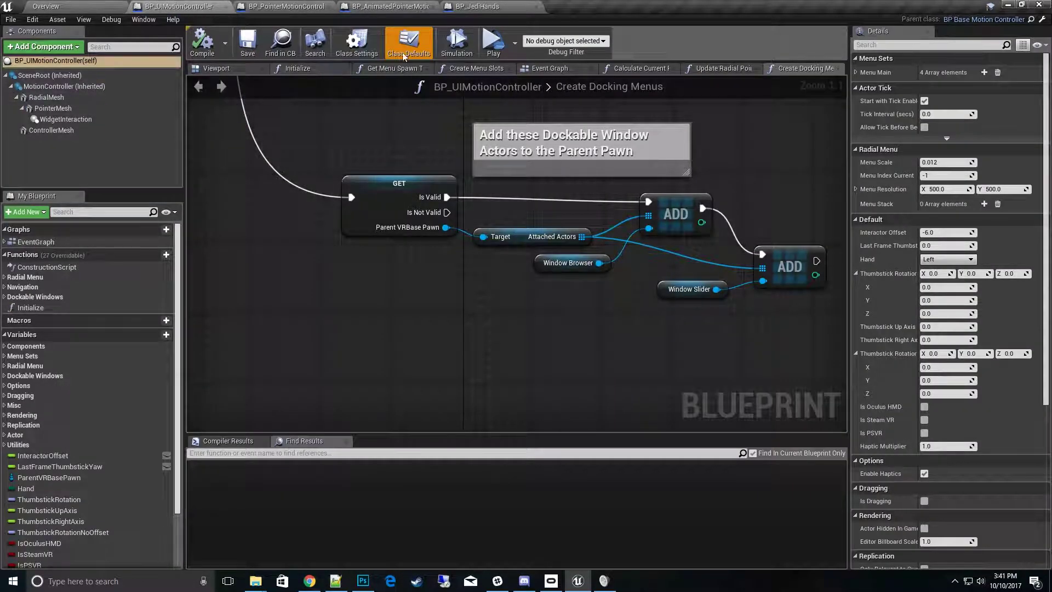
{"action": "left_click", "coordinate": [904, 44]}
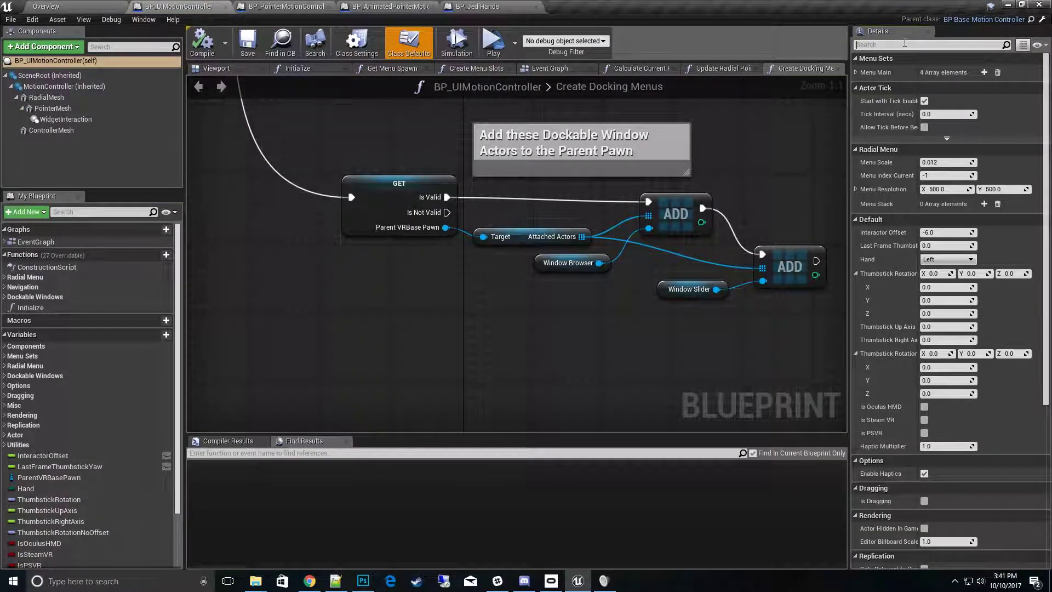
{"action": "type", "text": "optio"}
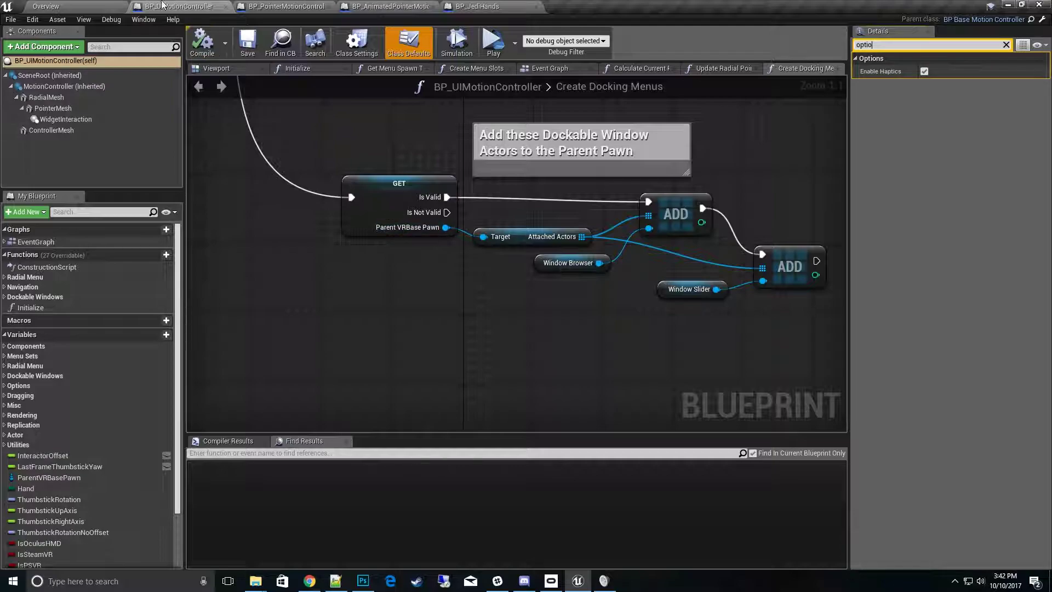
Filter the class defaults of BP_PointerMotionController and BP_AnimatedPointerMotionController by "option"
{"action": "left_click", "coordinate": [273, 9]}
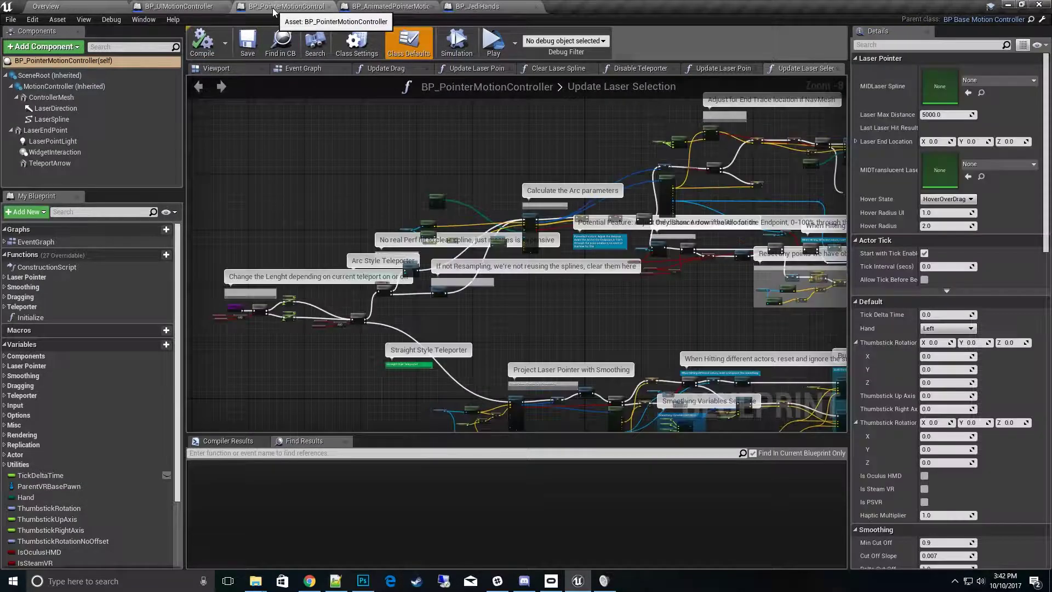
{"action": "left_click", "coordinate": [901, 44]}
{"action": "type", "text": "option"}
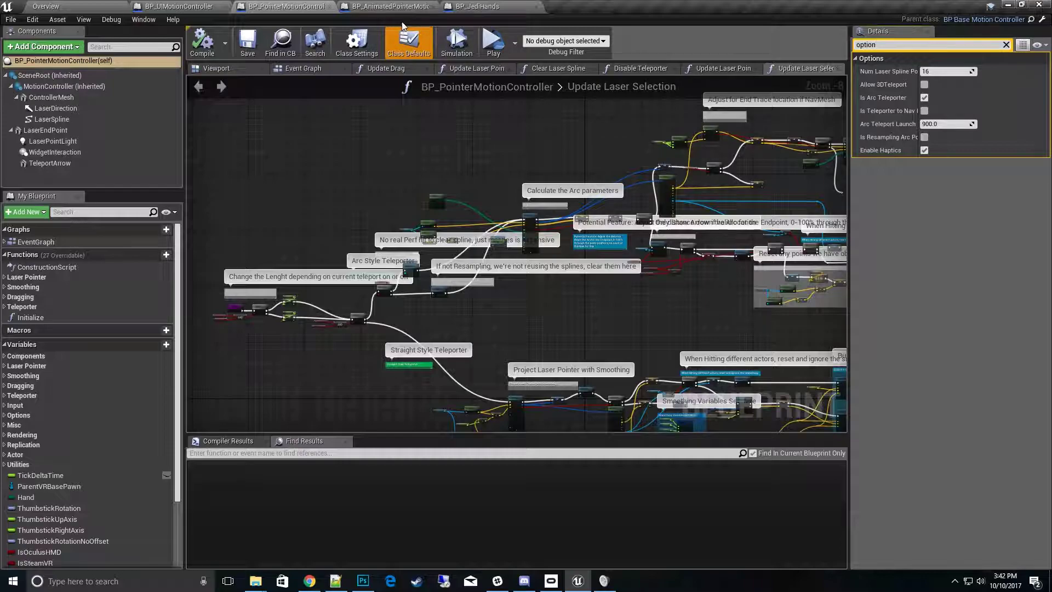
{"action": "left_click", "coordinate": [376, 8]}
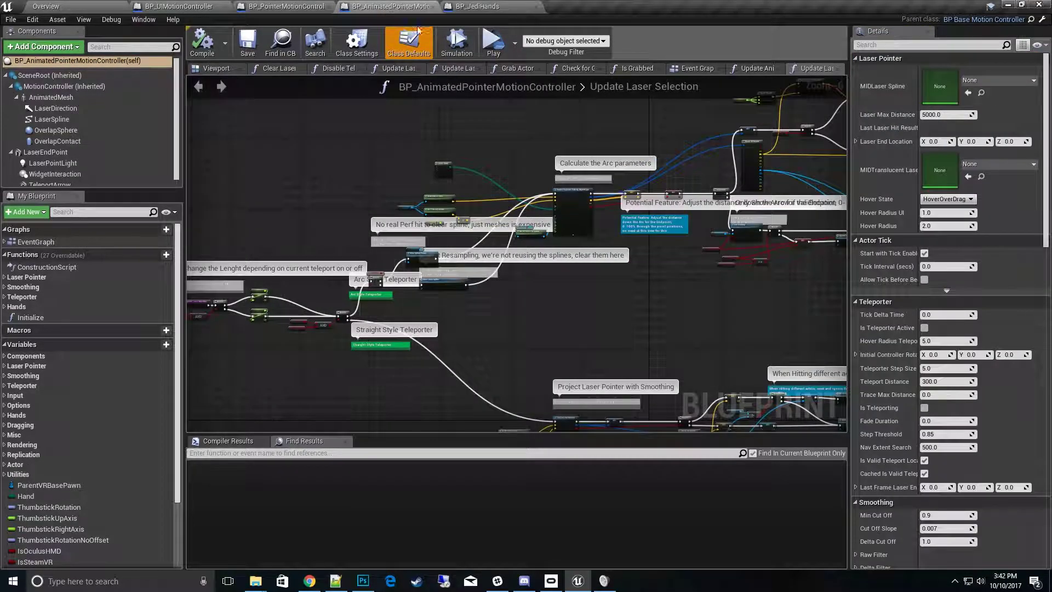
{"action": "left_click", "coordinate": [924, 44]}
{"action": "type", "text": "option"}
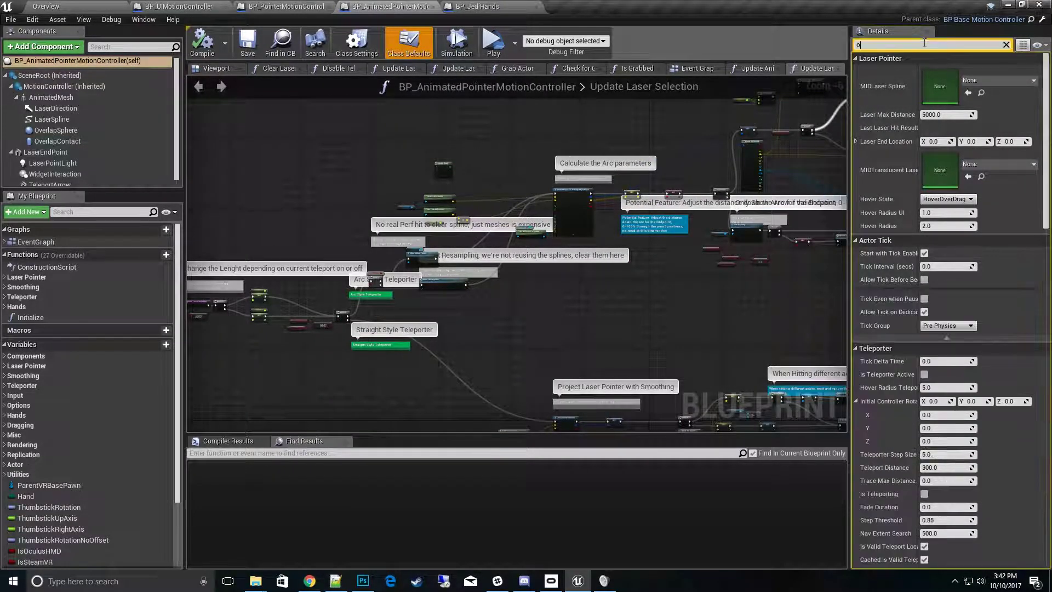
Show the class defaults of BP_JediHands filtered by "option"
{"action": "left_click", "coordinate": [476, 7]}
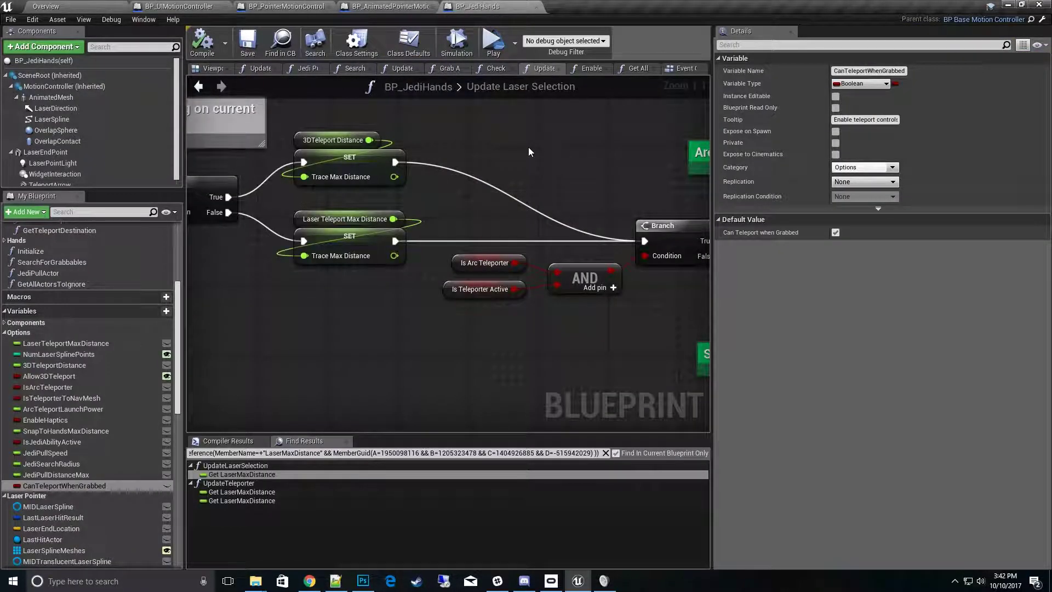
{"action": "left_click", "coordinate": [801, 47]}
{"action": "type", "text": "option"}
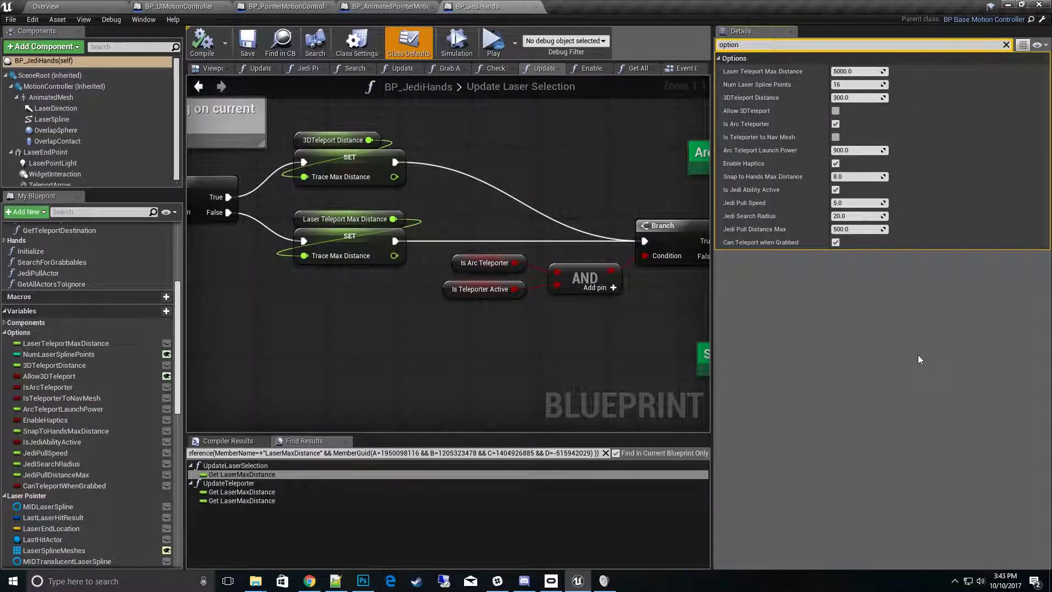
Read the descriptions of the BP_JediHands option variables, covering laser teleport distance, spline points, Jedi search radius and teleporting when grabbed
{"action": "mouse_move", "coordinate": [787, 72]}
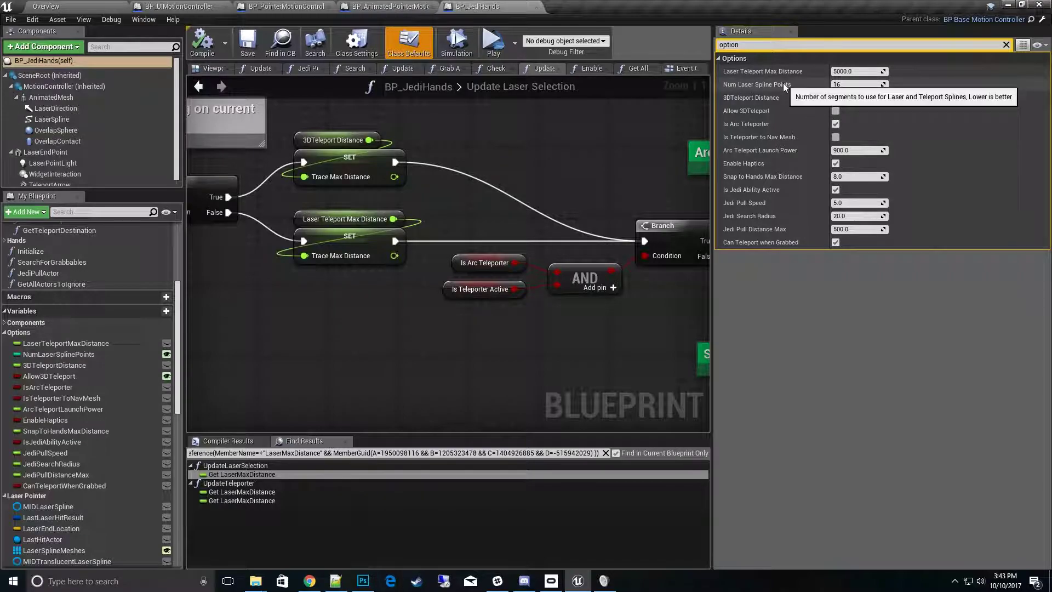
{"action": "mouse_move", "coordinate": [67, 351]}
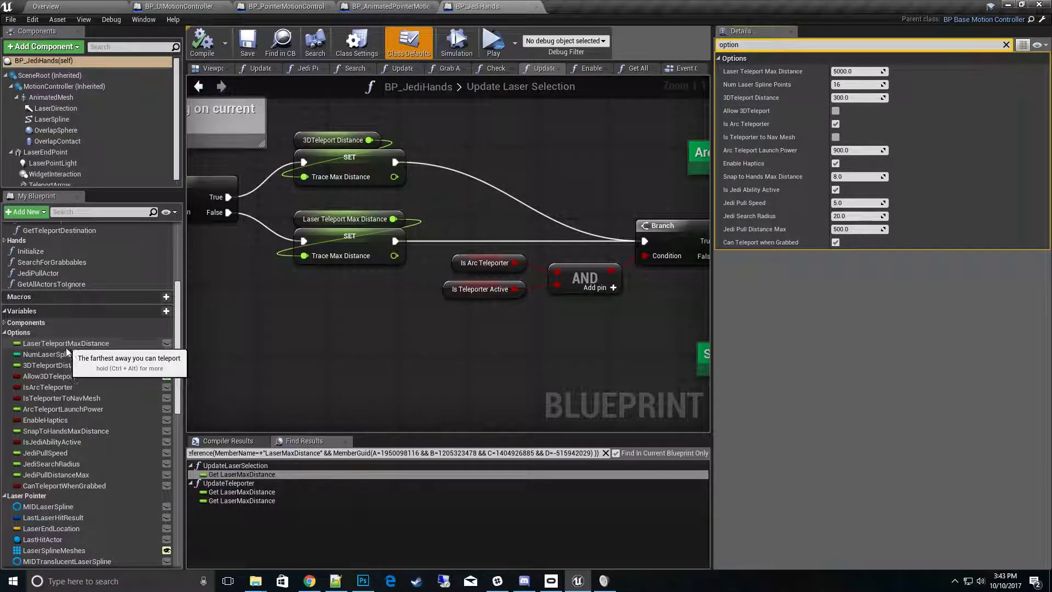
{"action": "mouse_move", "coordinate": [61, 386]}
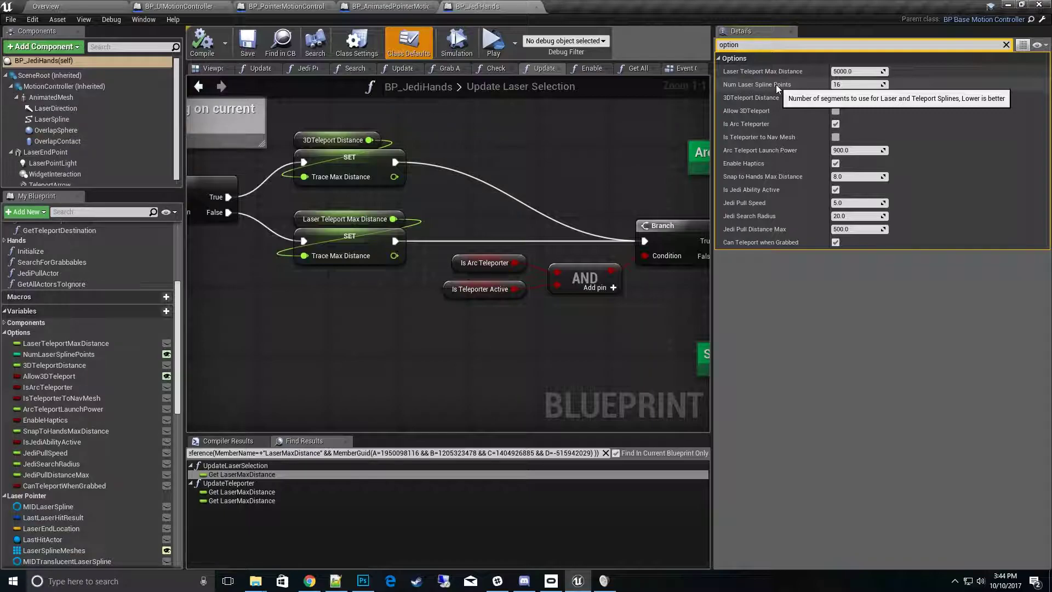
{"action": "left_click_drag", "start_coordinate": [848, 86], "coordinate": [838, 85]}
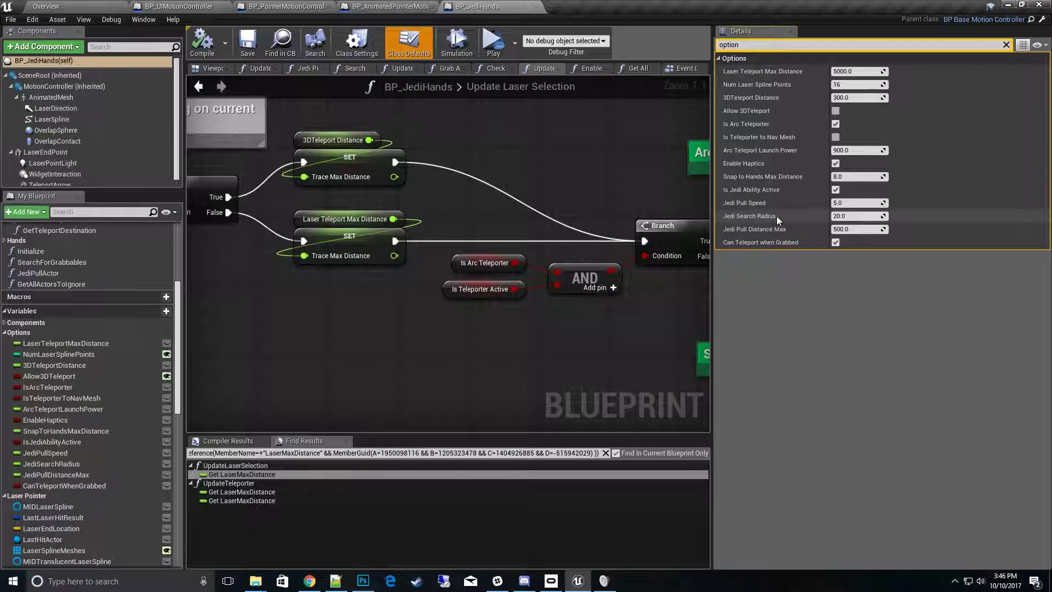
{"action": "mouse_move", "coordinate": [758, 215]}
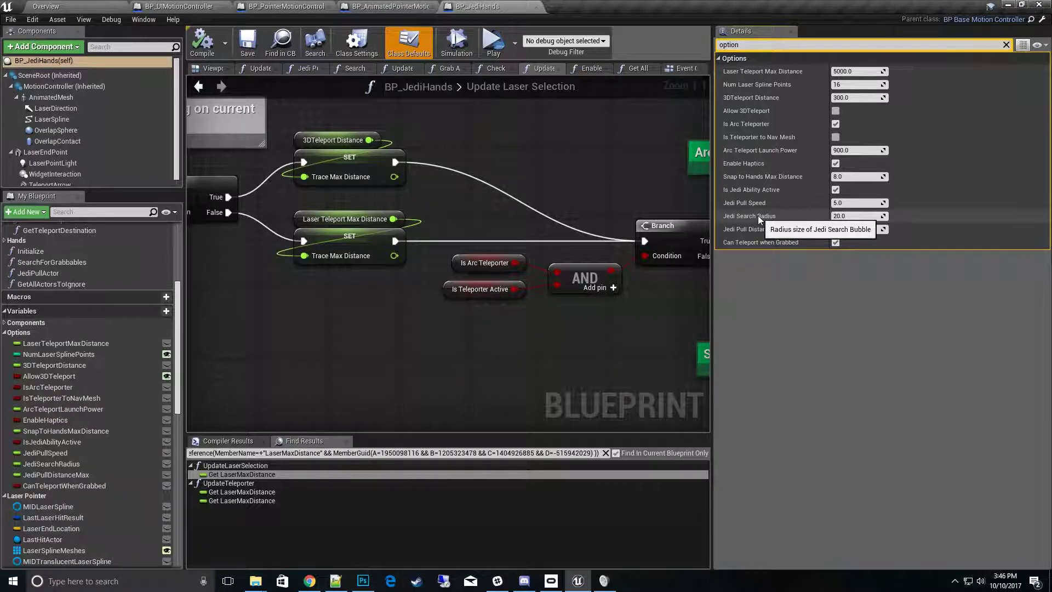
{"action": "mouse_move", "coordinate": [794, 243]}
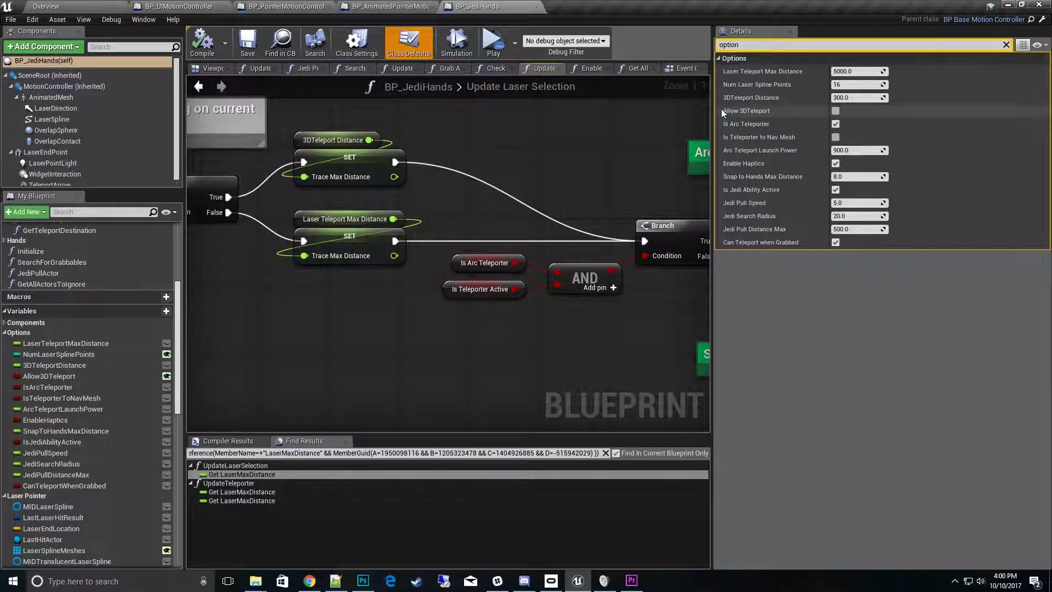
Look through the Smoothing variables of BP_JediHands and collapse the Options, Laser Pointer, Smoothing and Teleporter categories
{"action": "scroll", "coordinate": [88, 396], "scroll_direction": "down", "scroll_amount": 2}
{"action": "scroll", "coordinate": [87, 396], "scroll_direction": "down", "scroll_amount": 2}
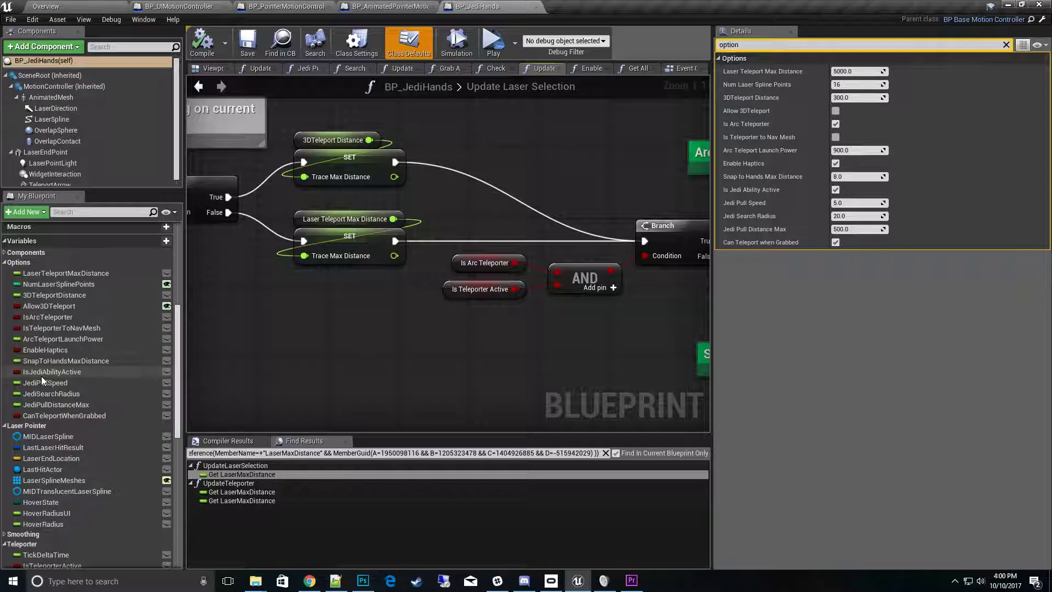
{"action": "left_click", "coordinate": [5, 262]}
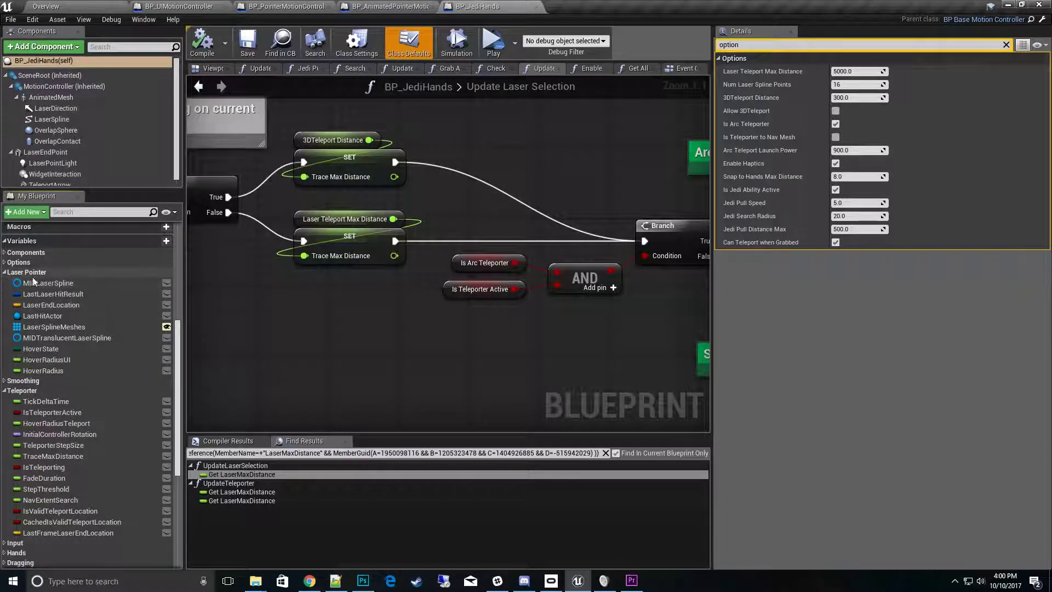
{"action": "left_click", "coordinate": [5, 272]}
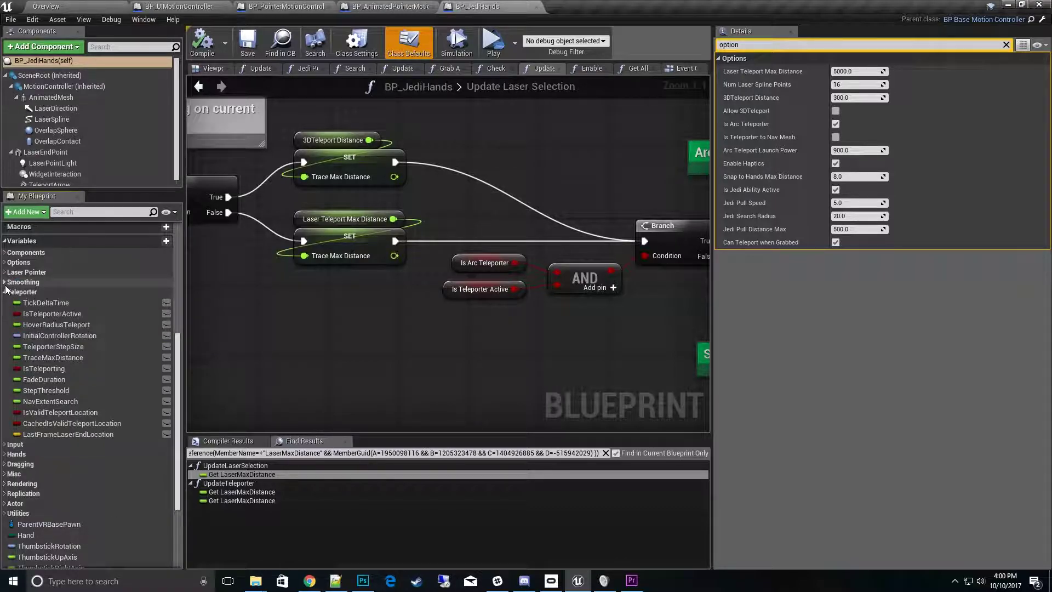
{"action": "left_click", "coordinate": [28, 284]}
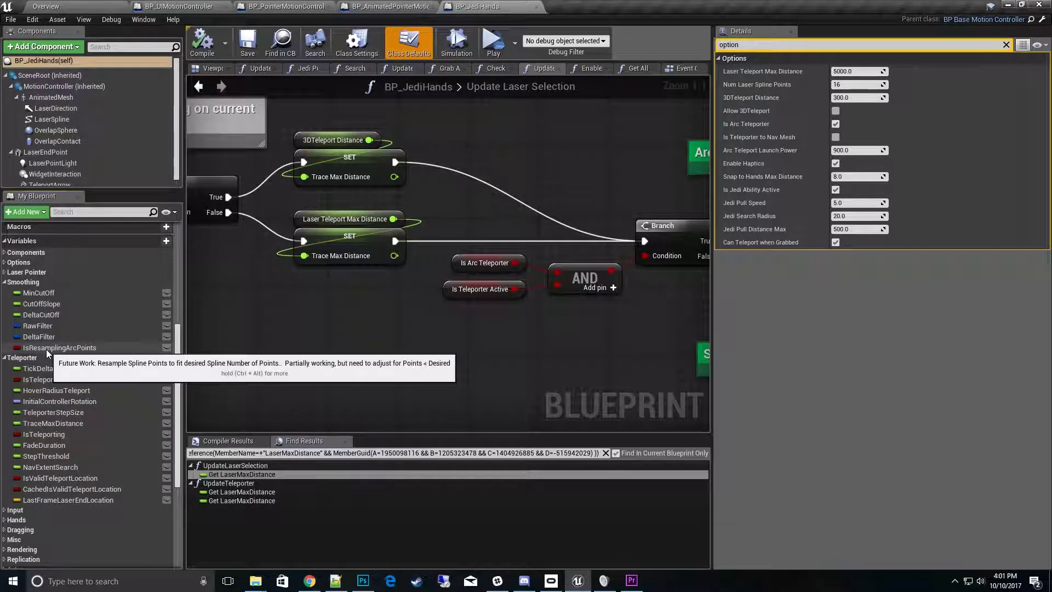
{"action": "left_click", "coordinate": [6, 282]}
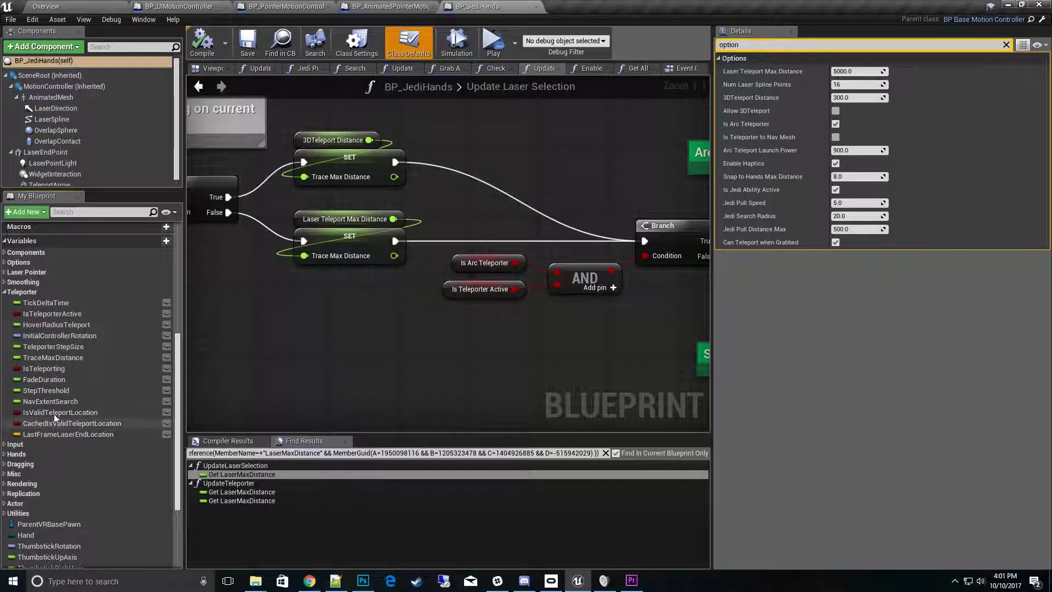
{"action": "left_click", "coordinate": [6, 292]}
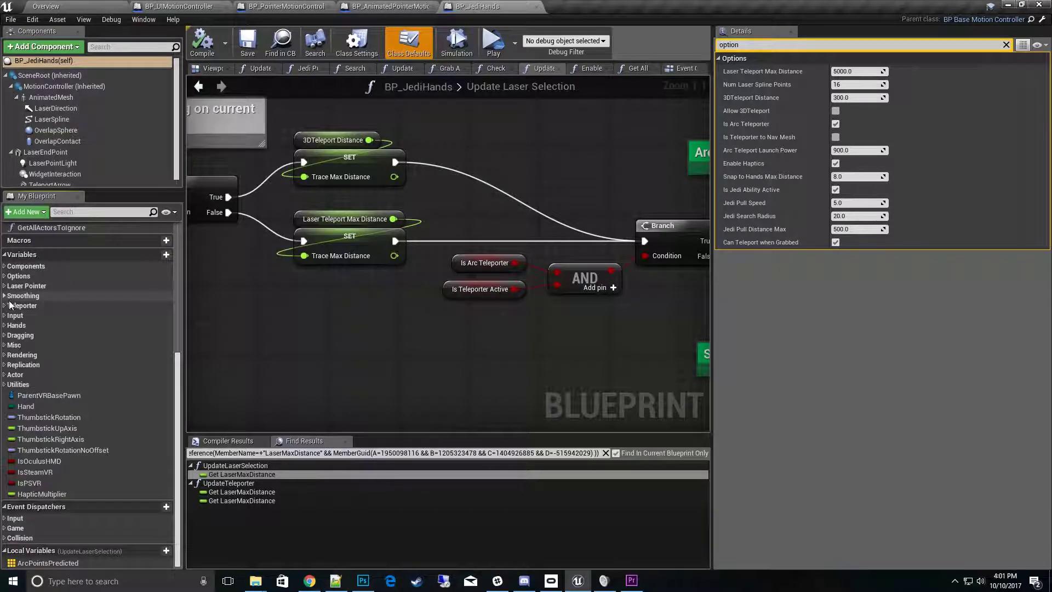
{"action": "left_click", "coordinate": [5, 335]}
{"action": "left_click", "coordinate": [5, 335]}
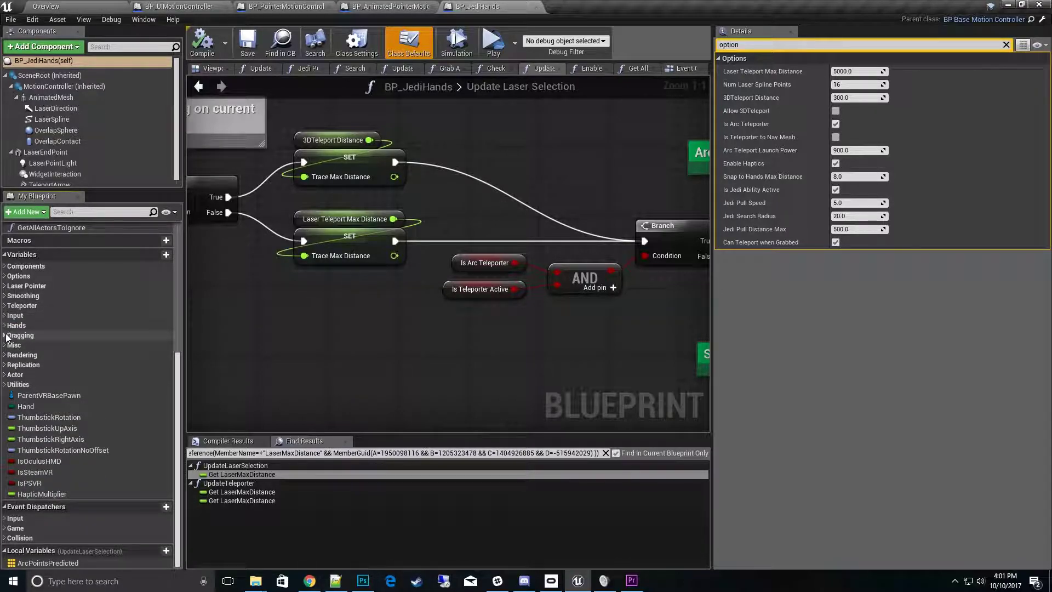
{"action": "left_click", "coordinate": [5, 336]}
{"action": "left_click", "coordinate": [9, 335]}
{"action": "left_click", "coordinate": [9, 345]}
{"action": "left_click", "coordinate": [9, 346]}
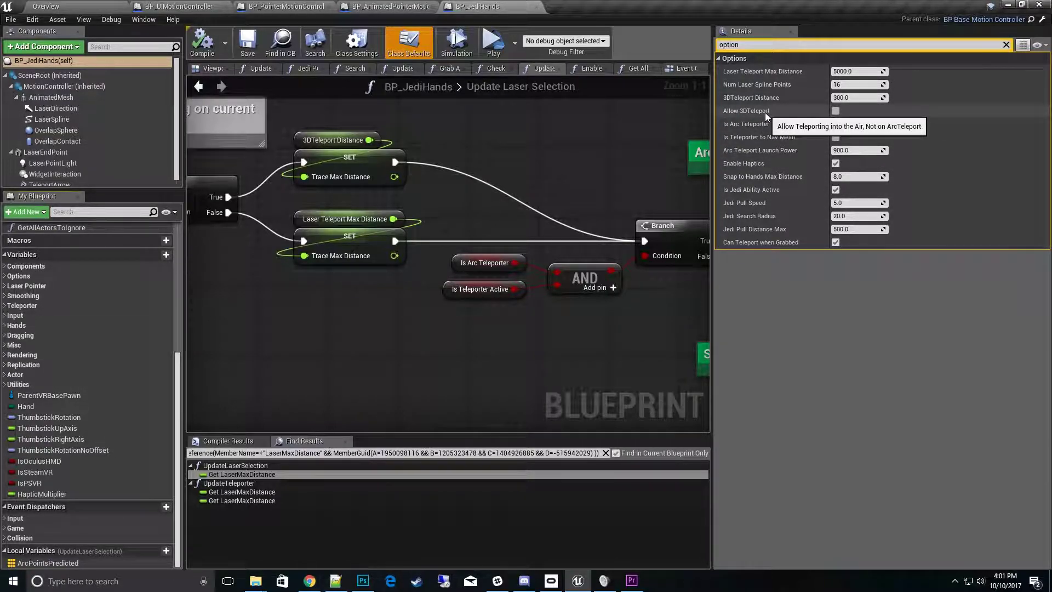
Enable Allow 3DTeleport in the BP_JediHands option defaults and toggle Is Arc Teleporter off and on again
{"action": "left_click", "coordinate": [835, 111]}
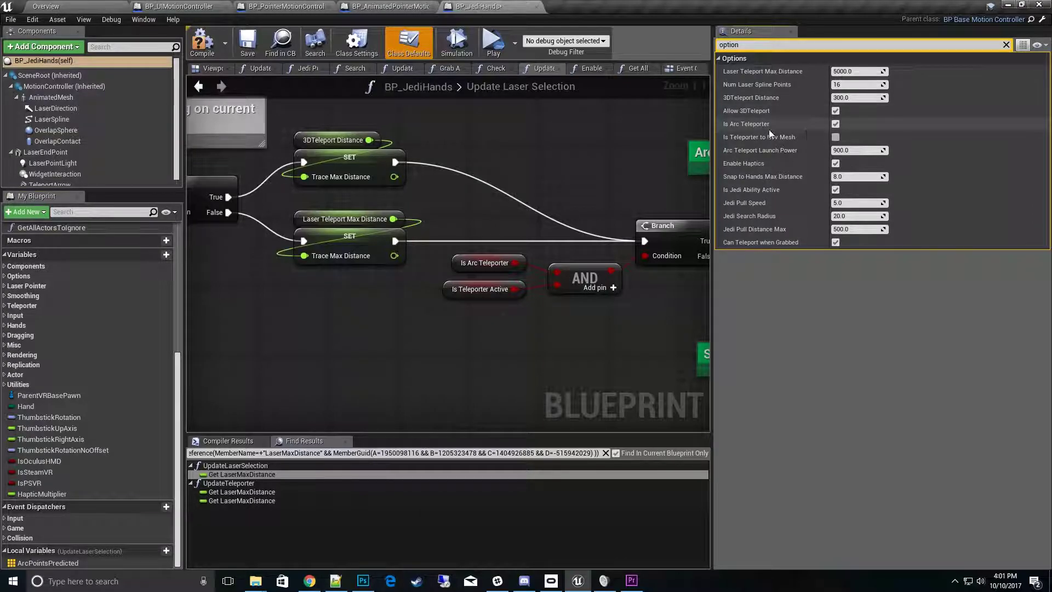
{"action": "left_click", "coordinate": [835, 123]}
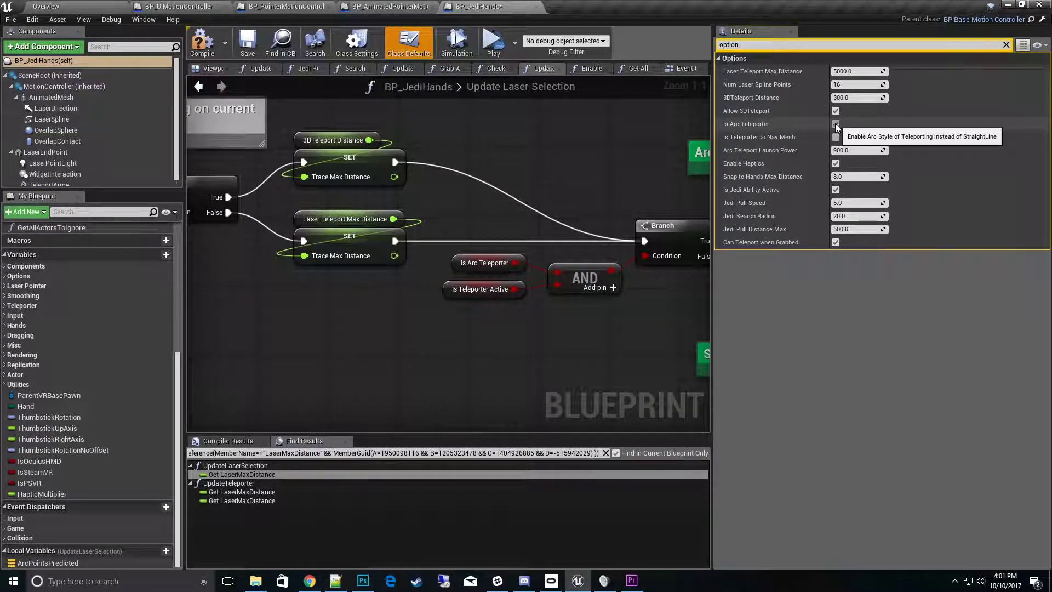
{"action": "left_click", "coordinate": [835, 124]}
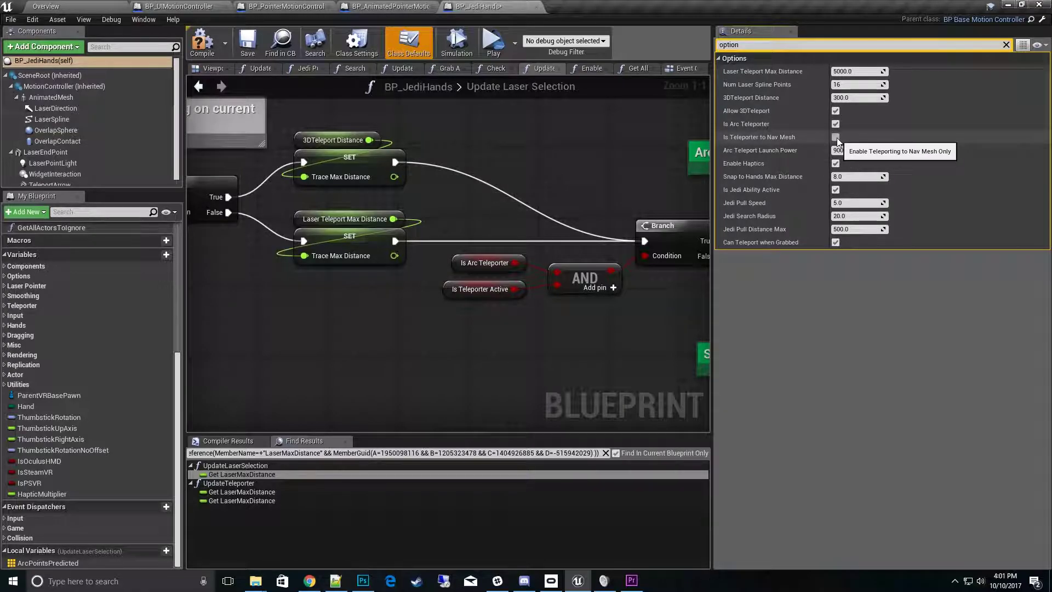
Display the navigation mesh in the Overview level and inspect its coverage around the blocks
{"action": "left_click", "coordinate": [99, 7]}
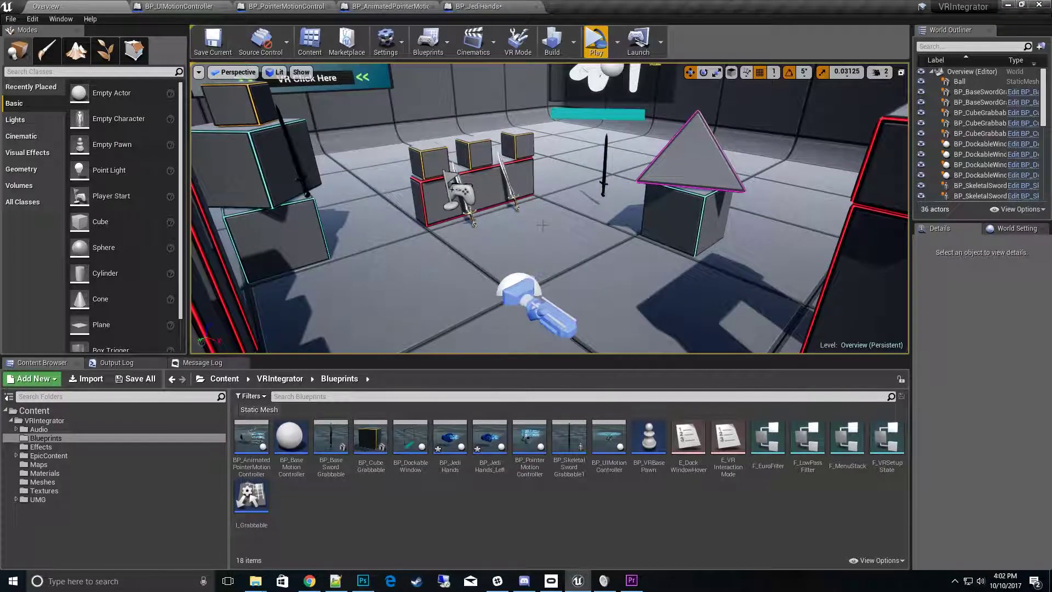
{"action": "key", "text": "p"}
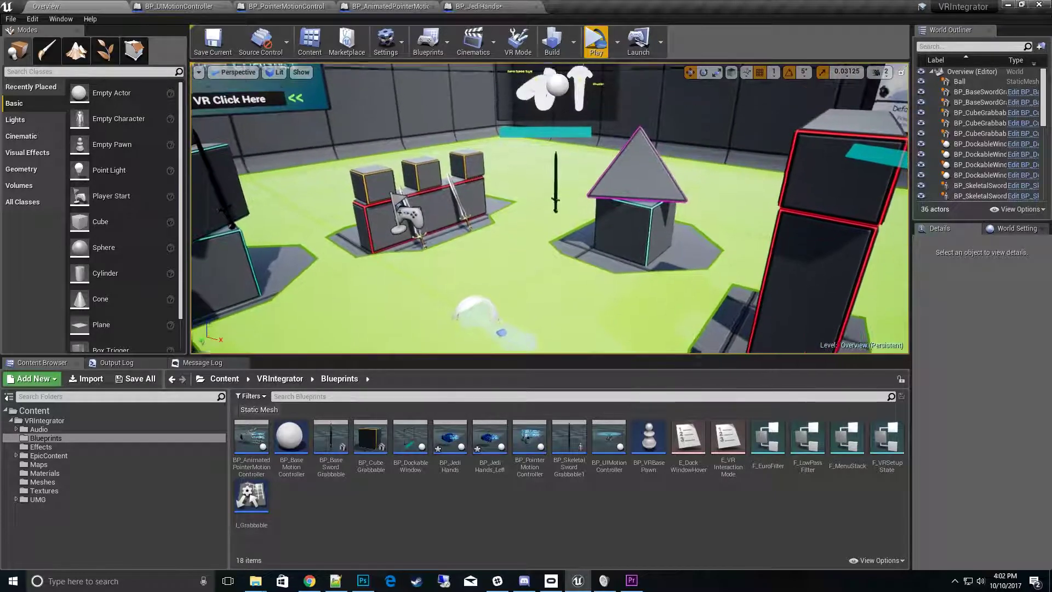
{"action": "right_click_drag", "start_coordinate": [547, 208], "coordinate": [512, 237]}
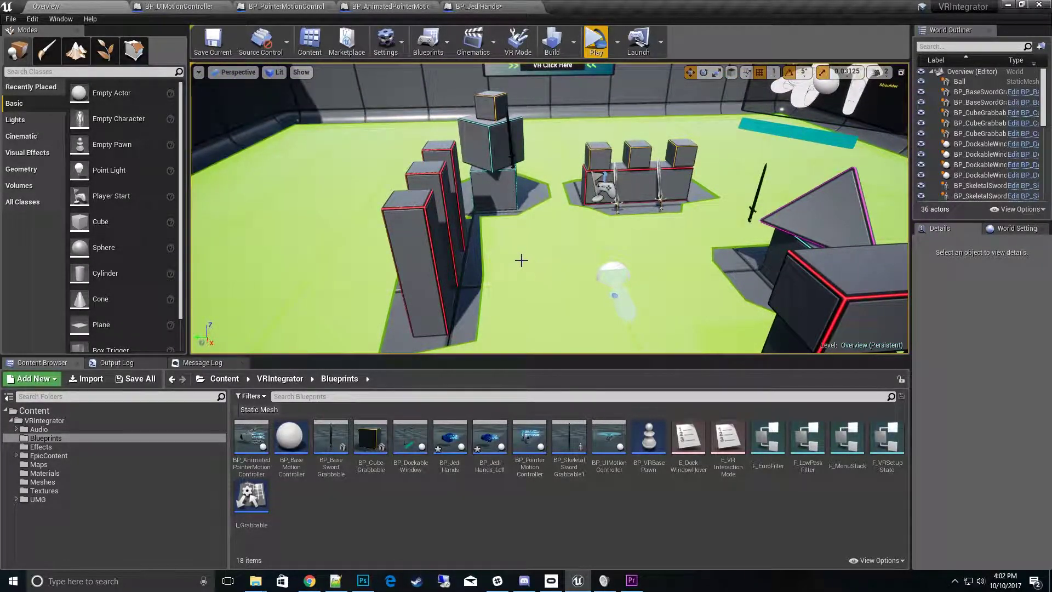
{"action": "right_click_drag", "start_coordinate": [552, 305], "coordinate": [552, 305]}
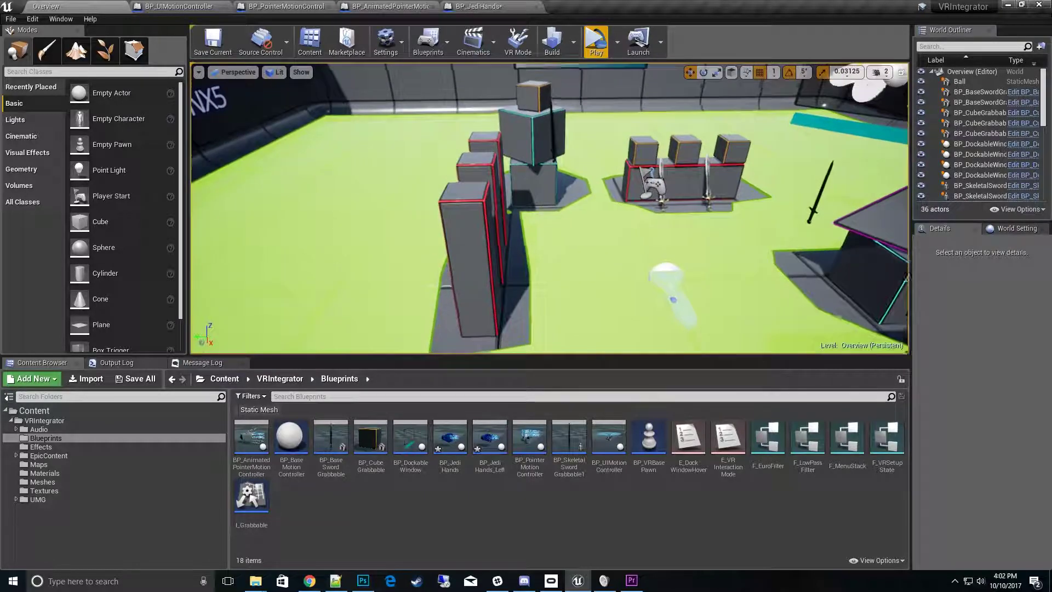
{"action": "right_click_drag", "start_coordinate": [628, 110], "coordinate": [628, 110]}
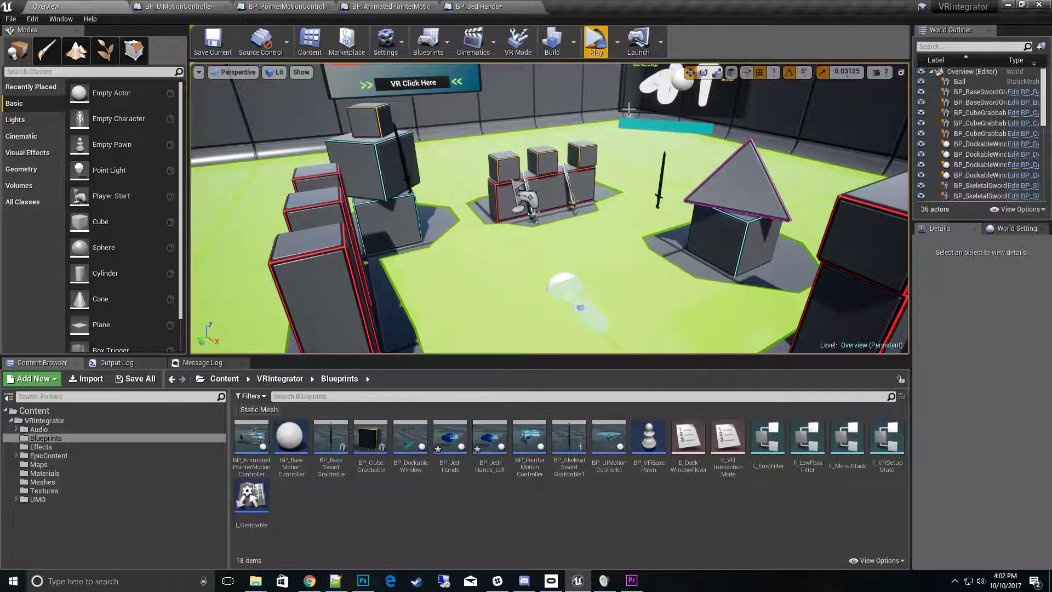
Disable Is Teleporter to Nav Mesh and Is Arc Teleporter in the BP_JediHands defaults, and save the blueprint
{"action": "left_click", "coordinate": [493, 6]}
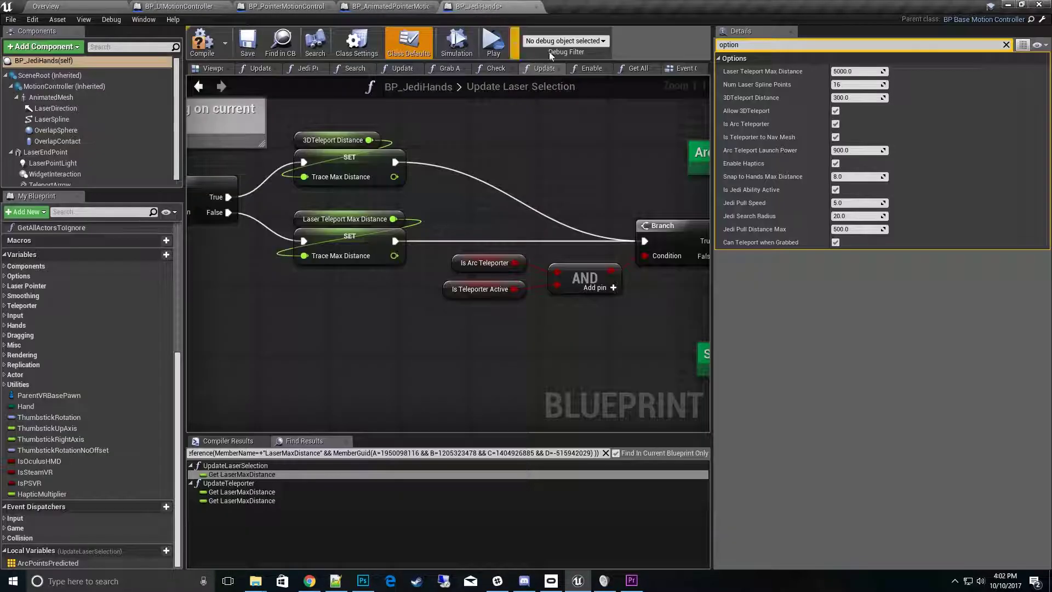
{"action": "left_click", "coordinate": [835, 137]}
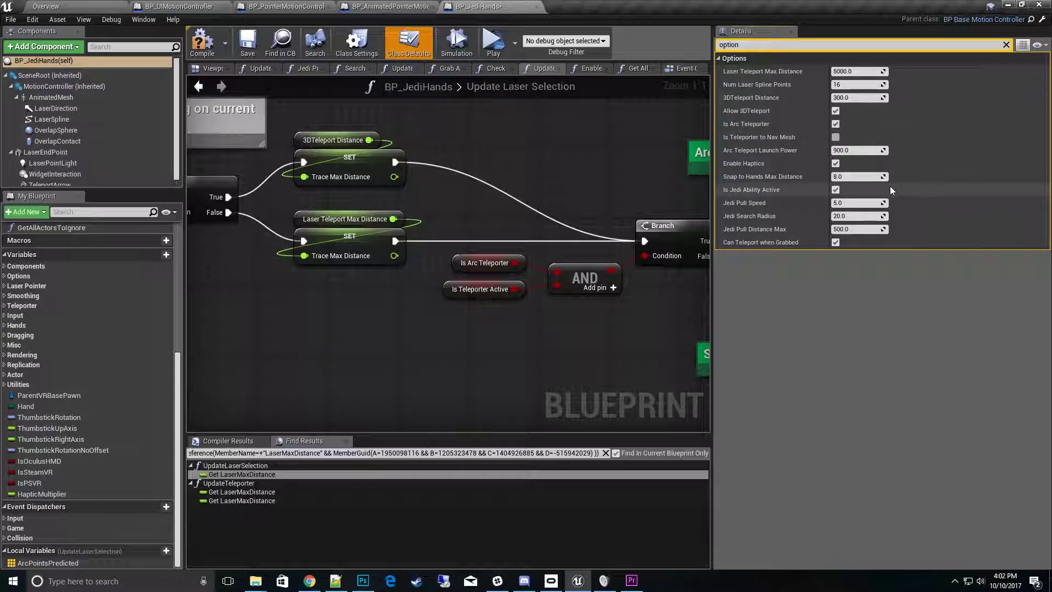
{"action": "left_click", "coordinate": [834, 124]}
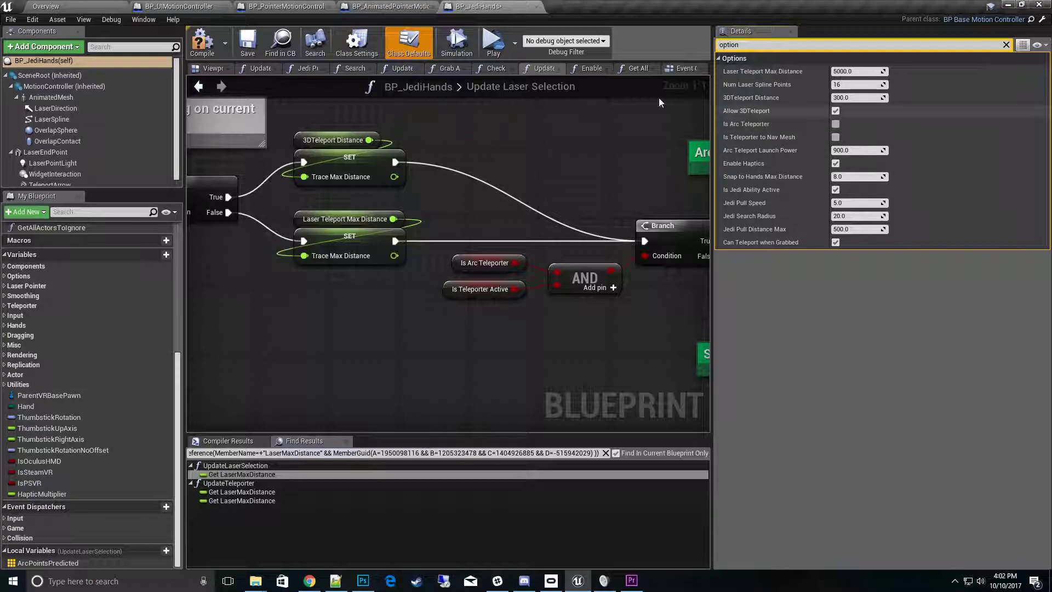
{"action": "left_click", "coordinate": [248, 43]}
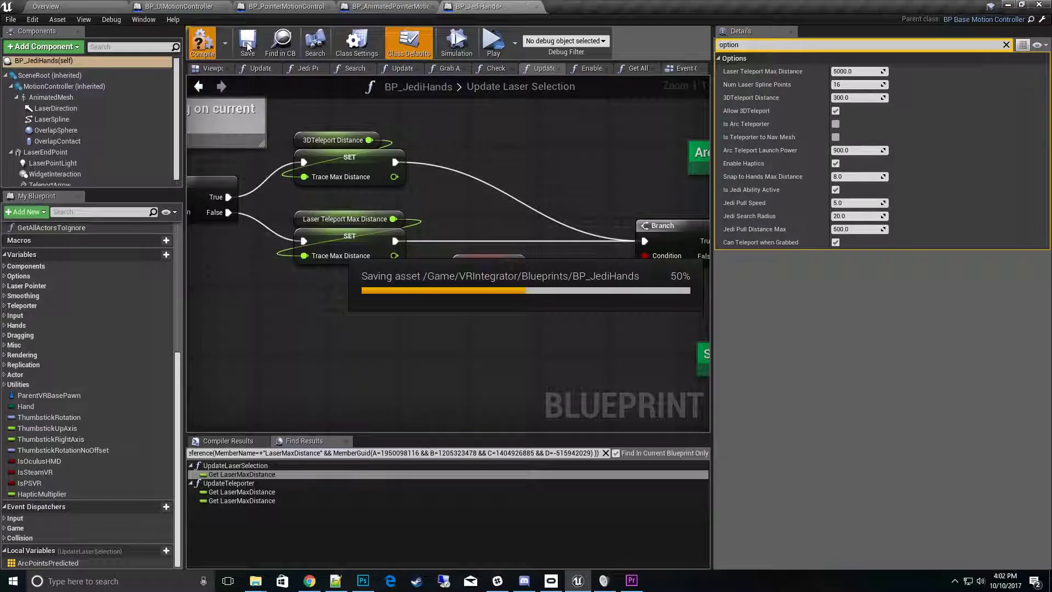